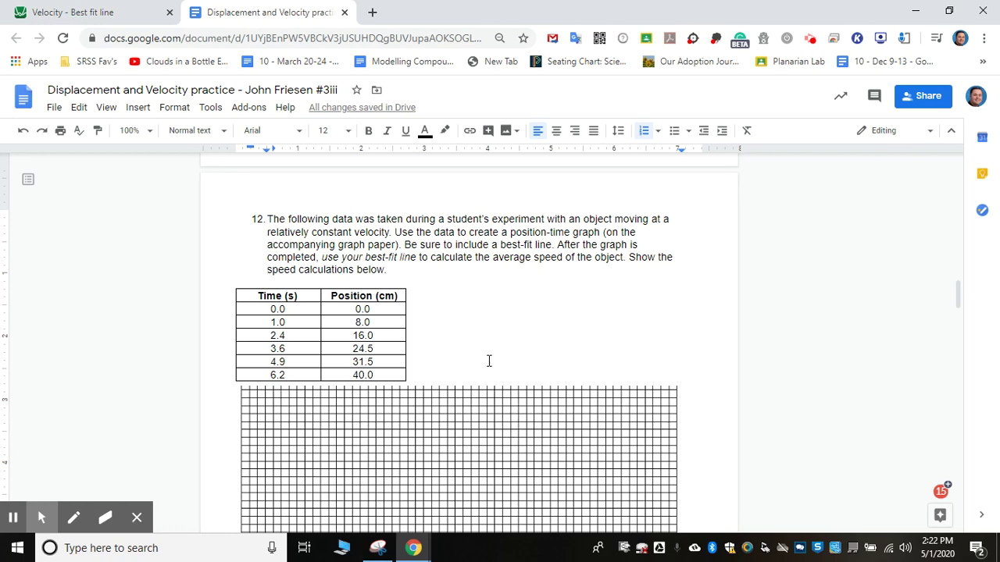
Review the Desmos graph page and question 12's time and position data in the worksheet document.
click(95, 16)
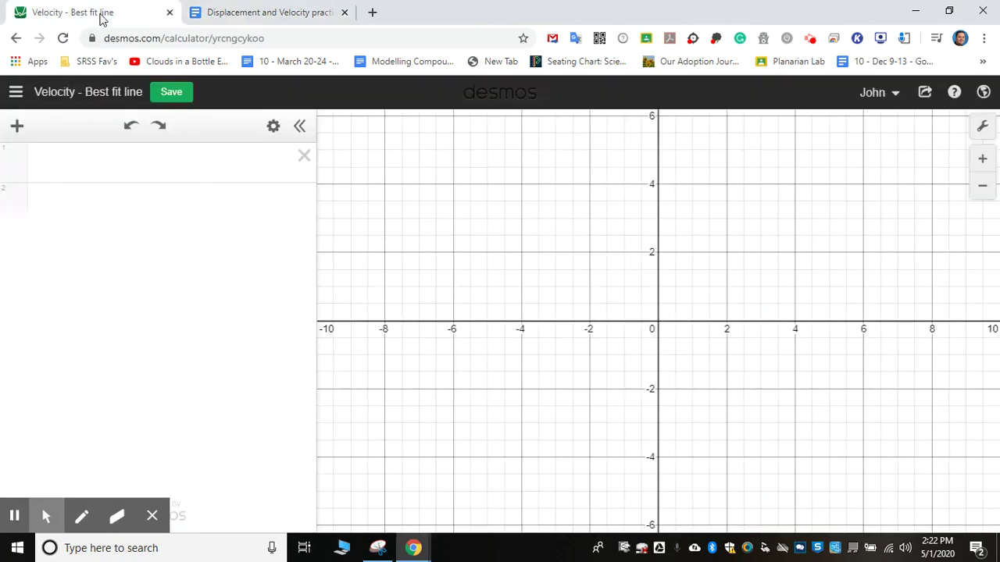
click(256, 14)
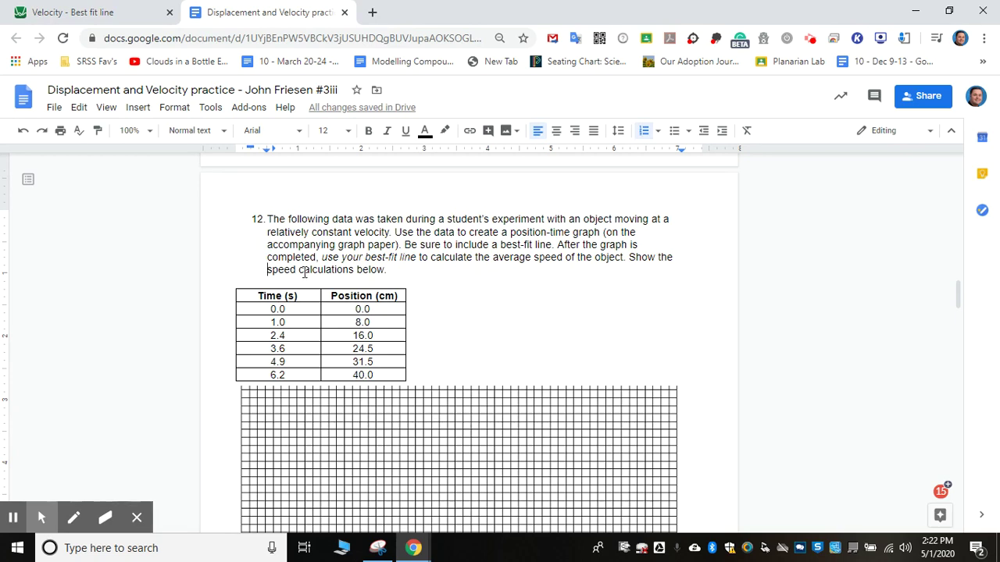
scroll(495, 332, down, 6)
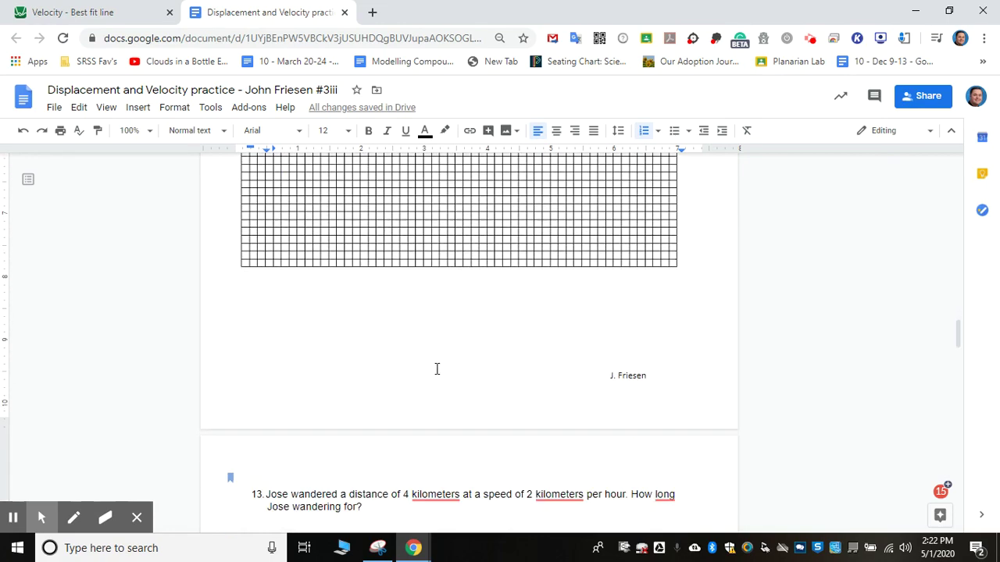
scroll(433, 359, up, 1)
scroll(433, 359, up, 5)
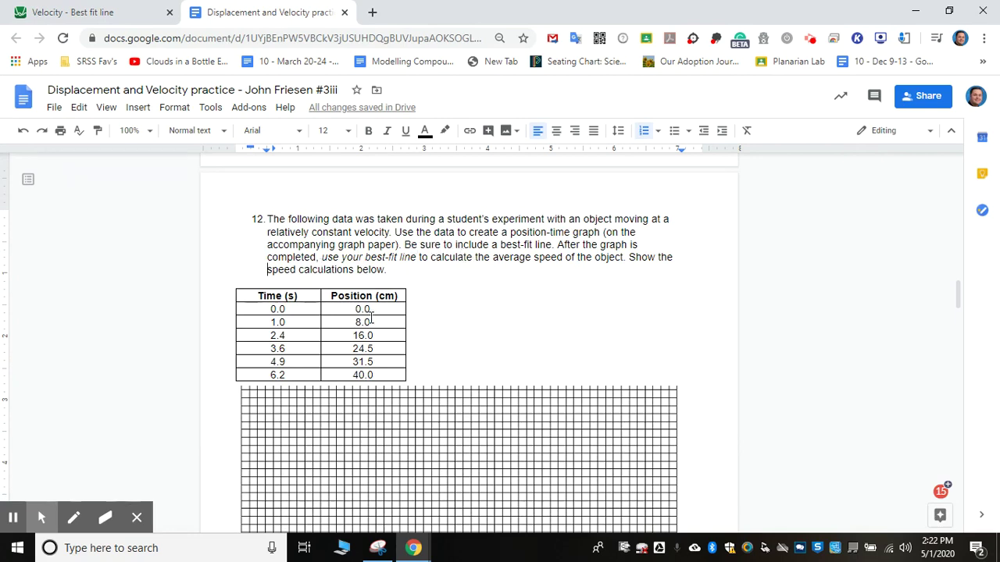
scroll(372, 317, down, 1)
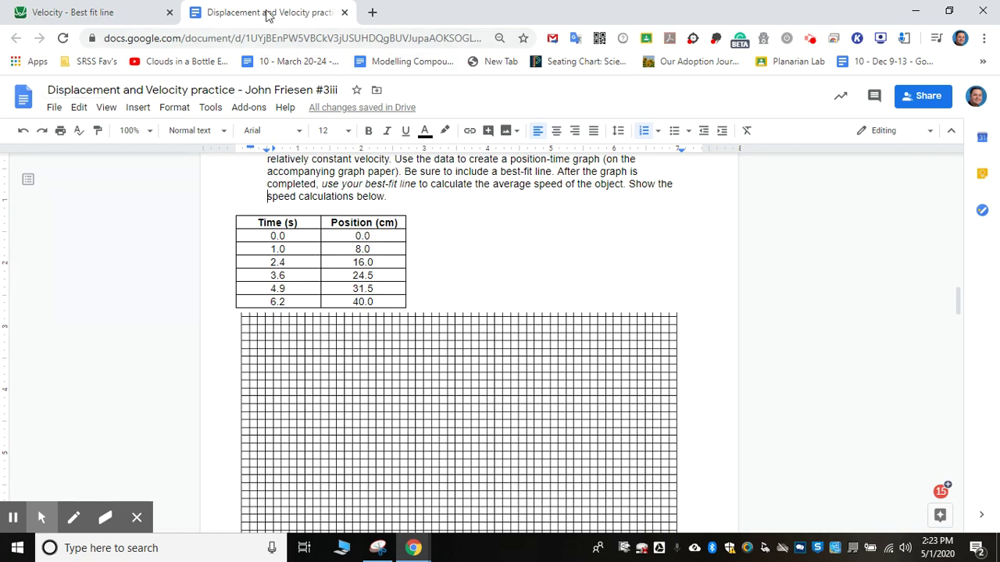
Separate the worksheet into its own window and arrange it side by side with the Desmos calculator window.
drag(269, 13, 282, 47)
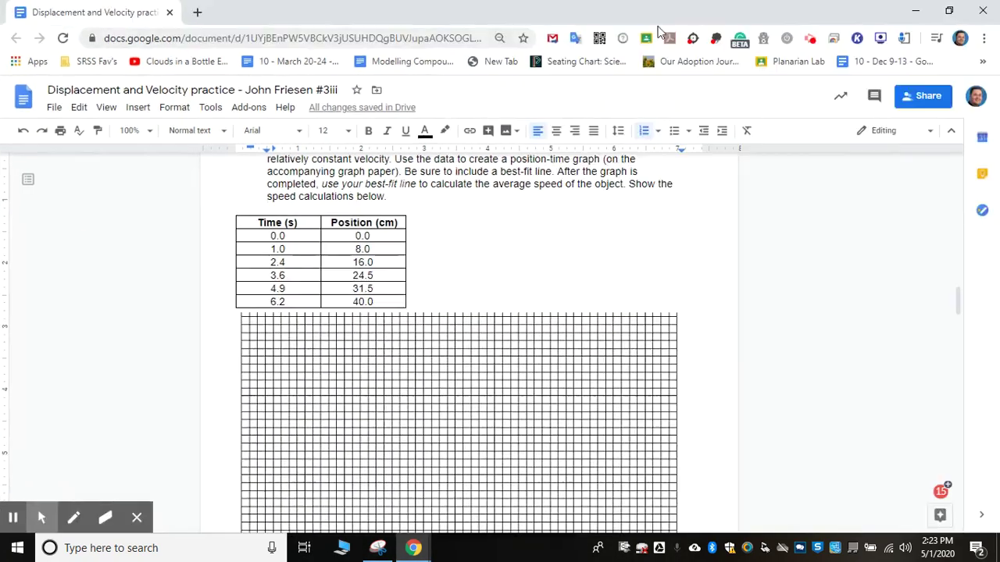
click(949, 11)
drag(469, 47, 792, 33)
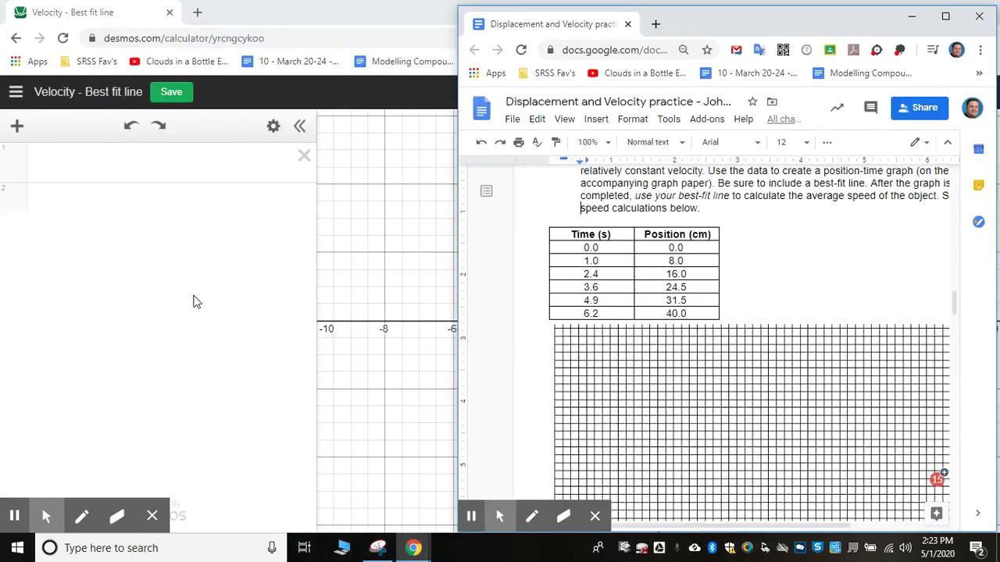
click(364, 18)
click(947, 11)
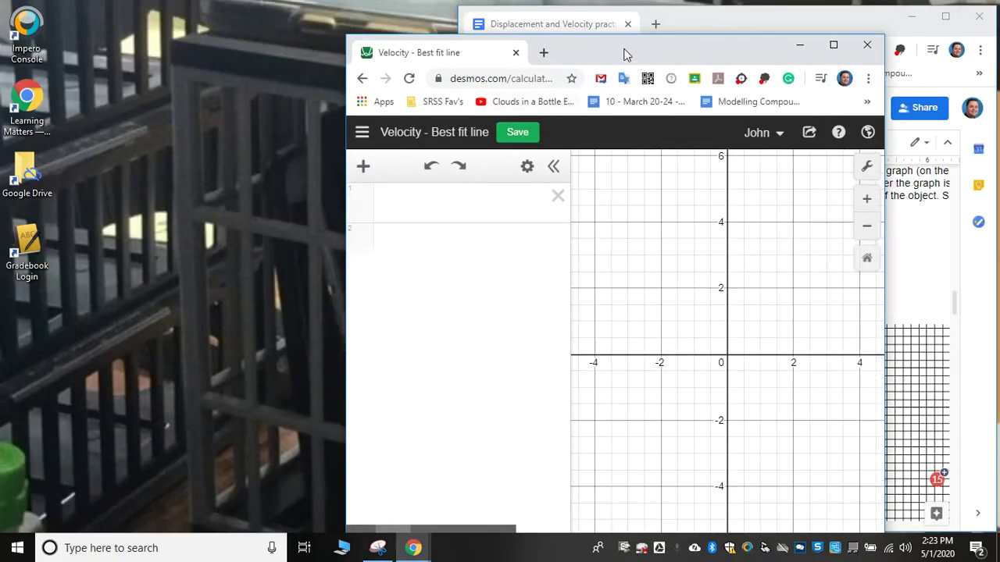
drag(625, 51, 293, 23)
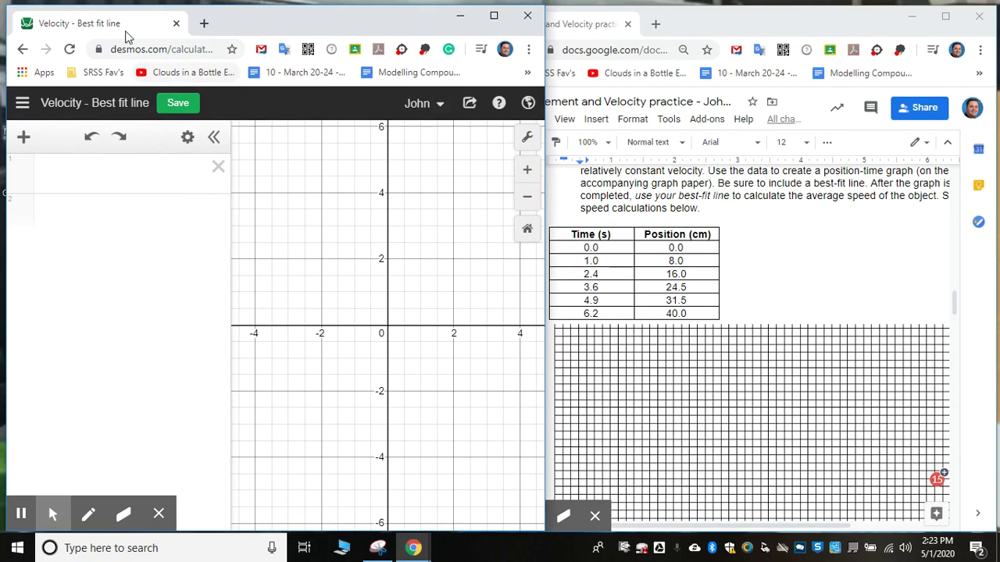
Insert a table in the Desmos calculator and enter the first data point, x 0.0 and y 0.0.
click(24, 137)
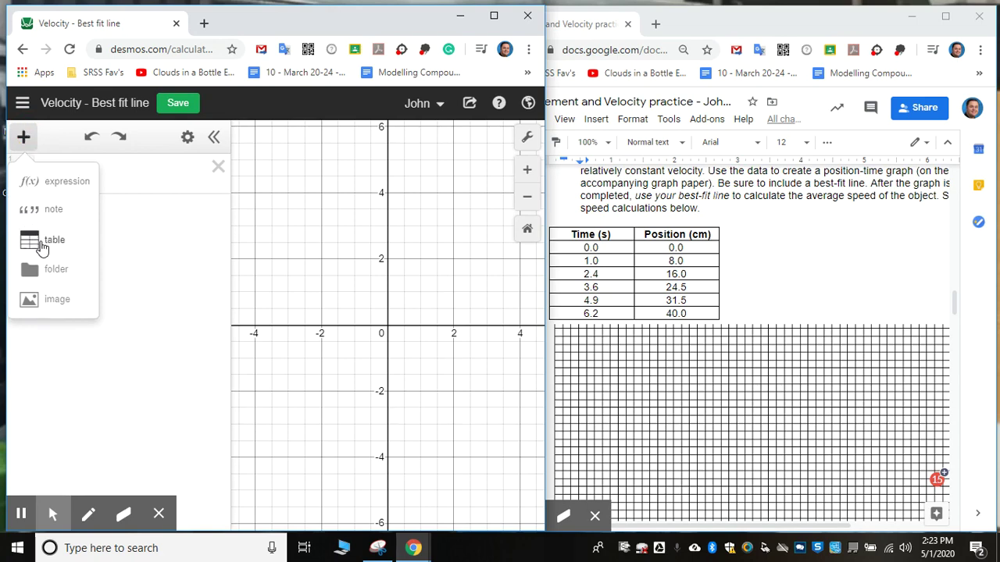
click(43, 247)
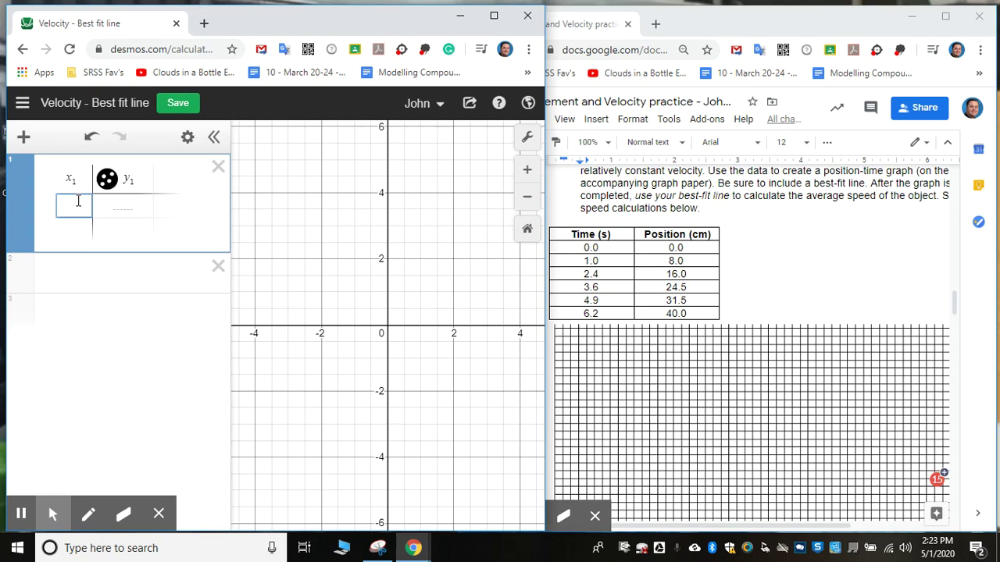
text(0.0)
key(Tab)
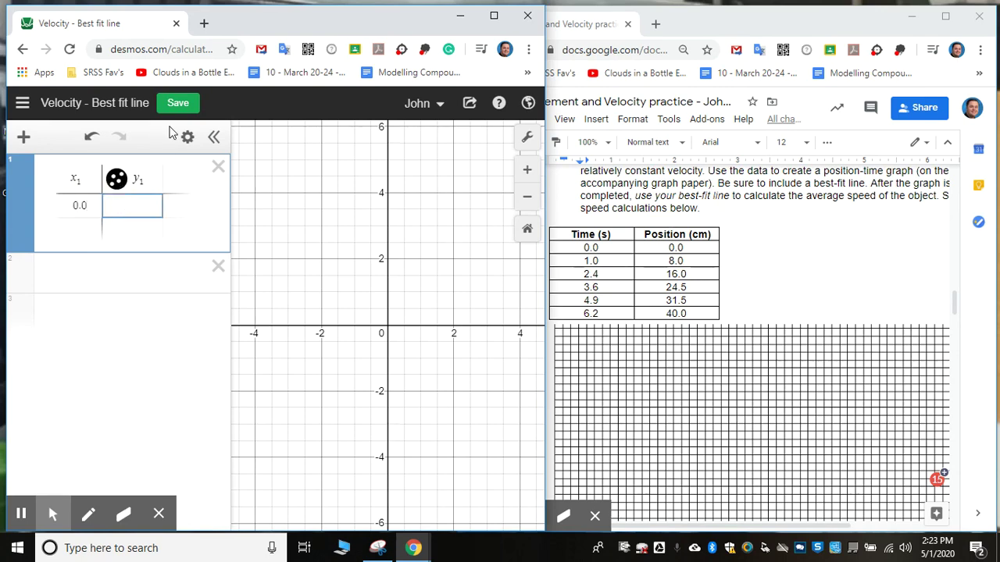
text(0.0)
key(Return)
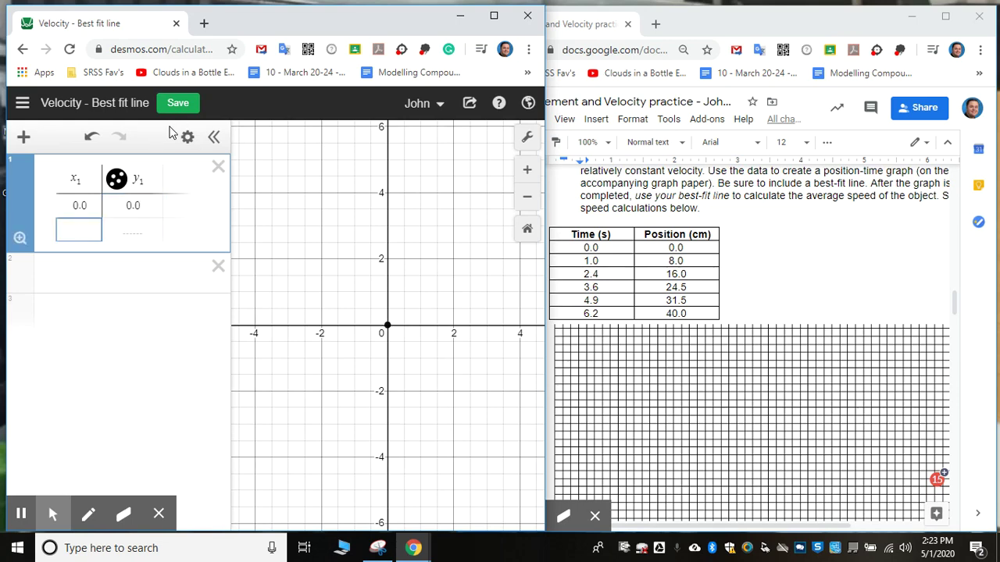
Add the data points (1.0, 8.0) and (2.4, 16.0) to the table.
text(1.0)
key(Tab)
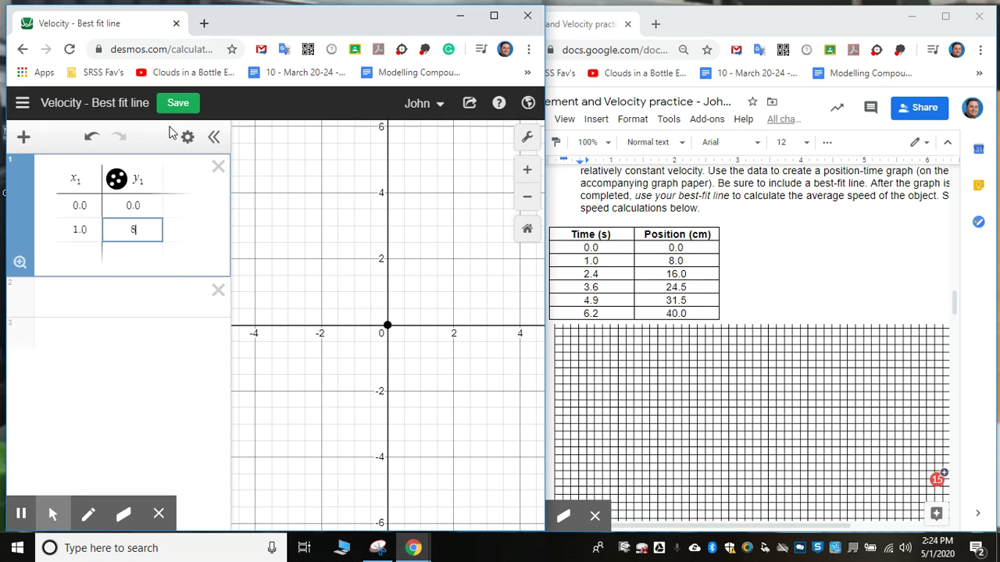
text(8.0)
key(Return)
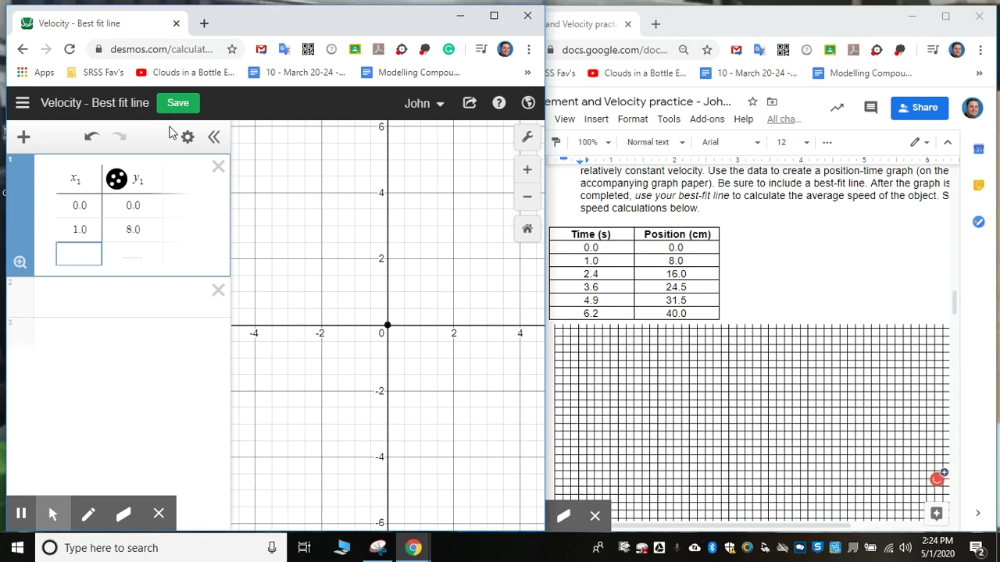
text(2)
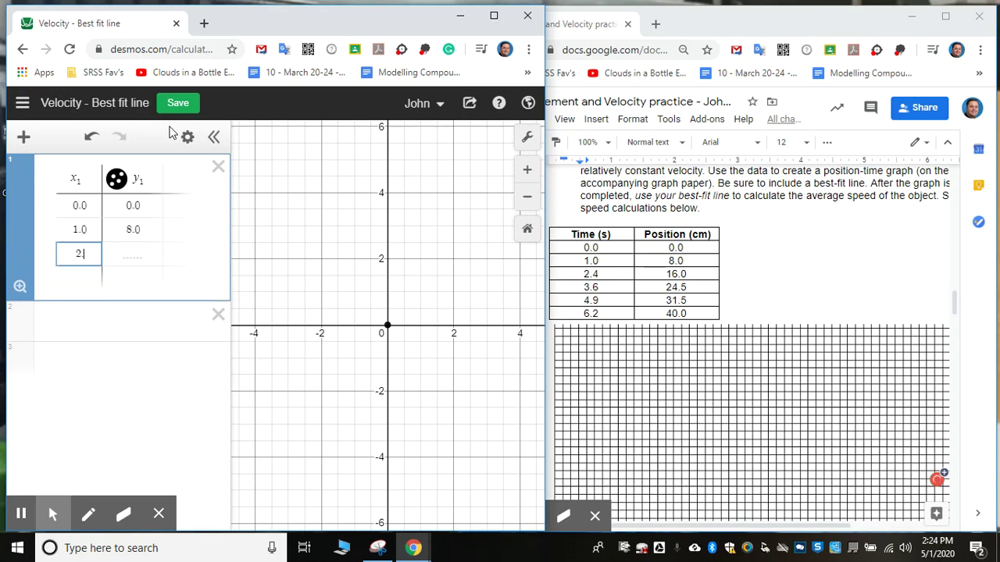
text(.4)
key(Right)
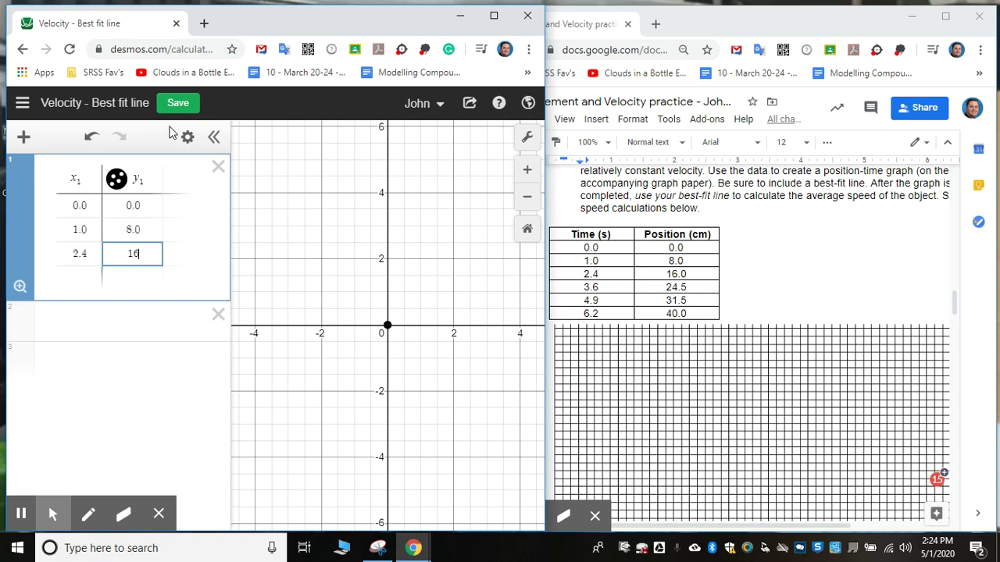
text(.0)
key(Return)
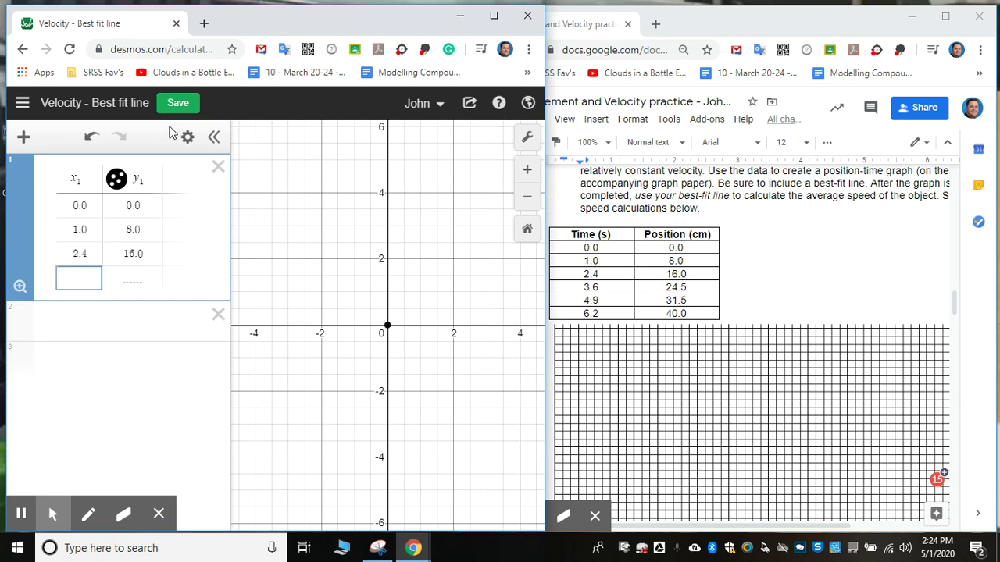
Add the data points (3.6, 24.5) and (4.9, 31.5) to the table.
text(3.6)
key(Tab)
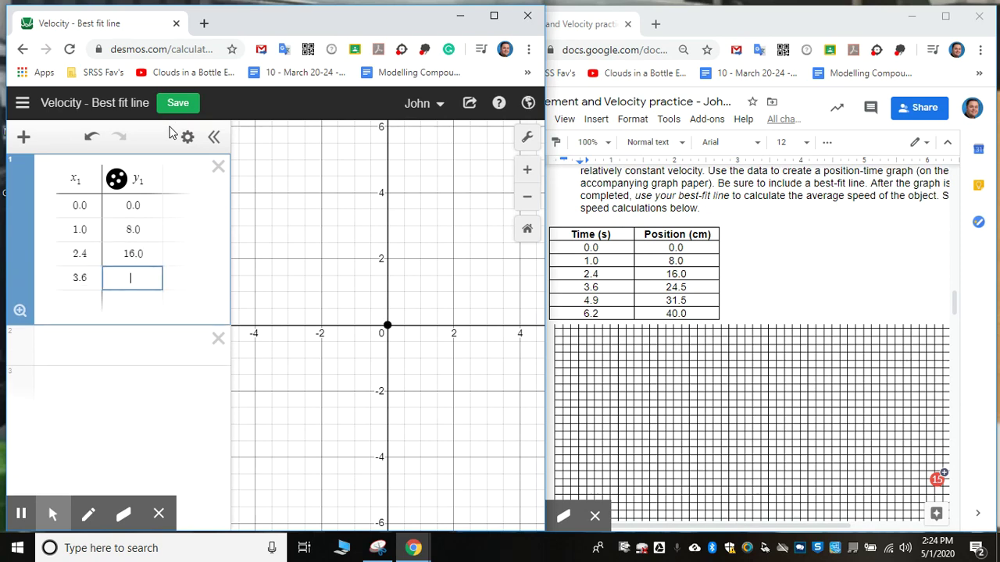
text(24.5)
key(Return)
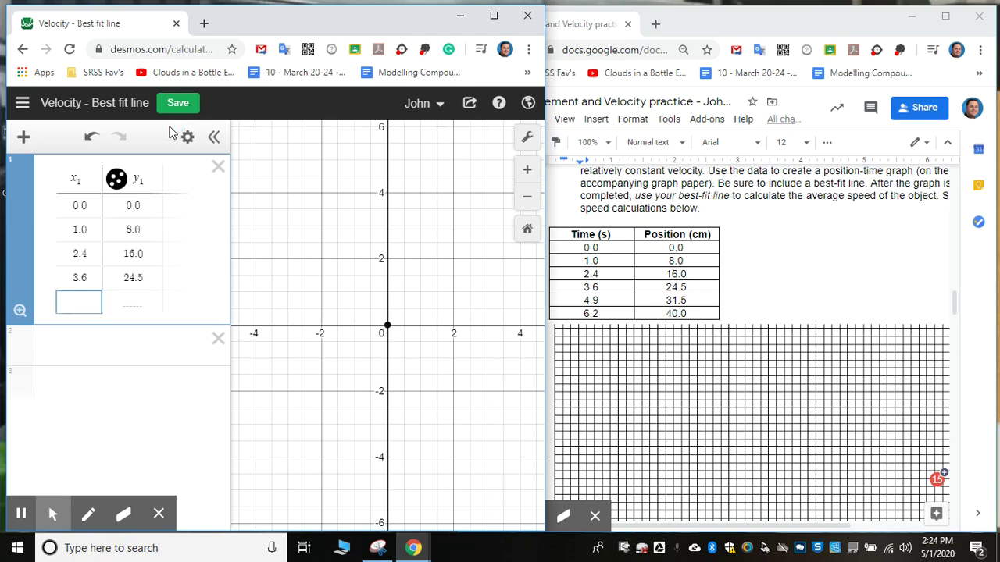
text(4)
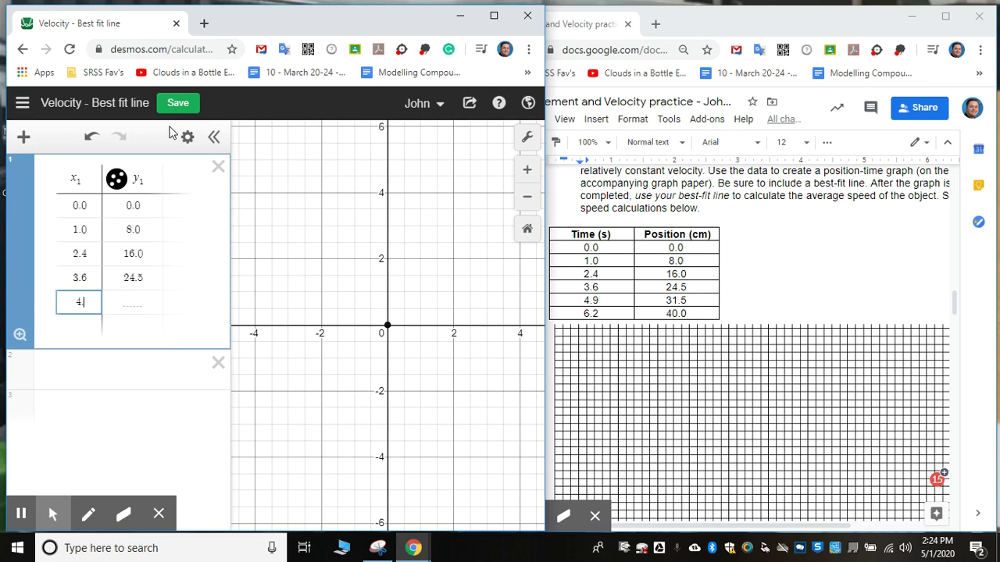
text(.9)
key(Tab)
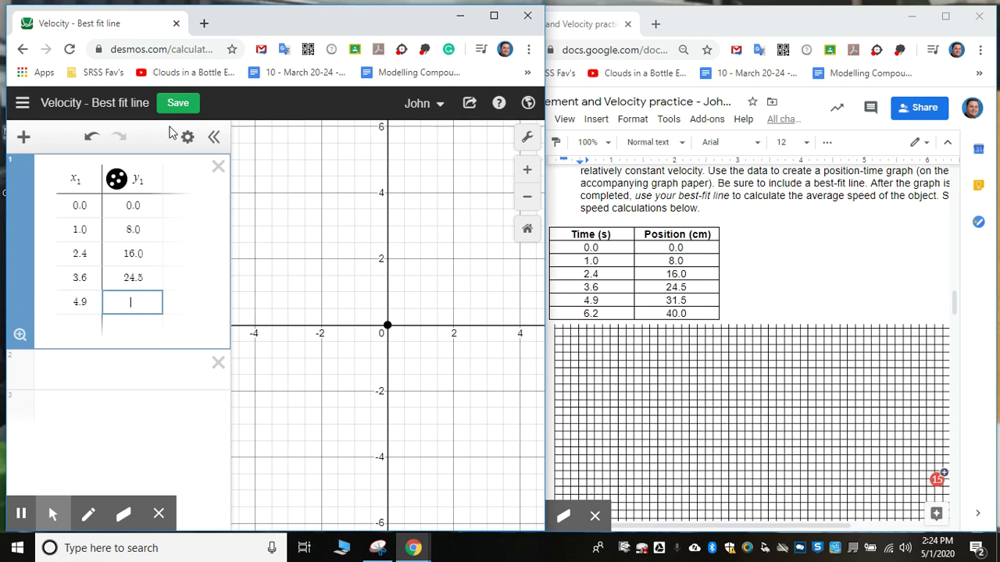
text(31.5)
key(Return)
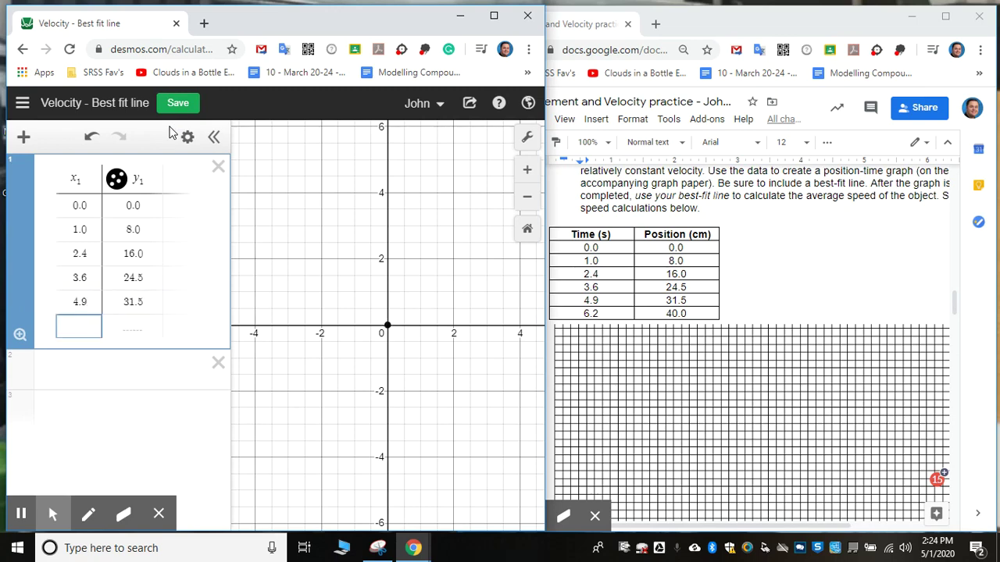
Complete the table with the final data point (6.2, 40.0).
text(63)
key(BackSpace)
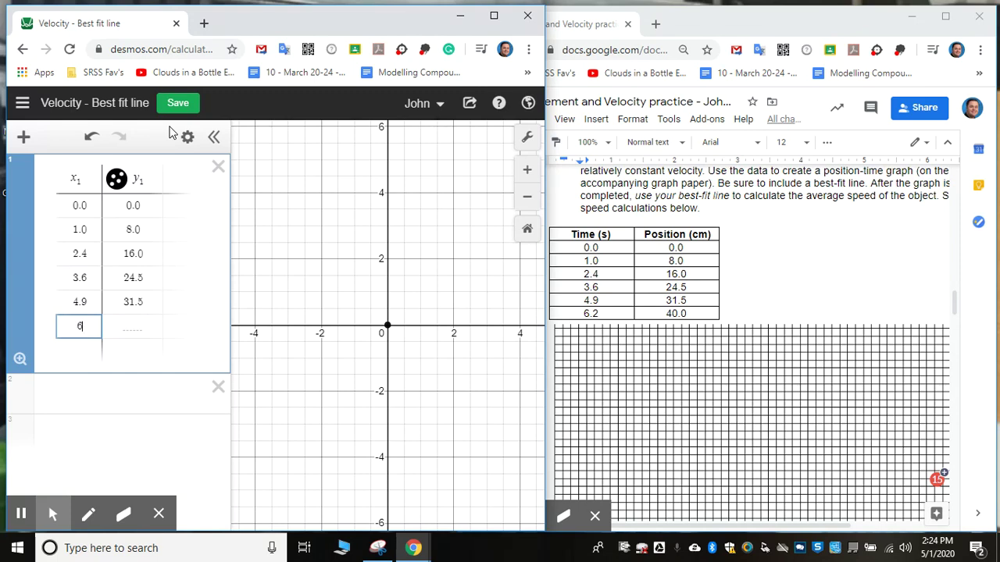
text(.25)
key(BackSpace)
key(Tab)
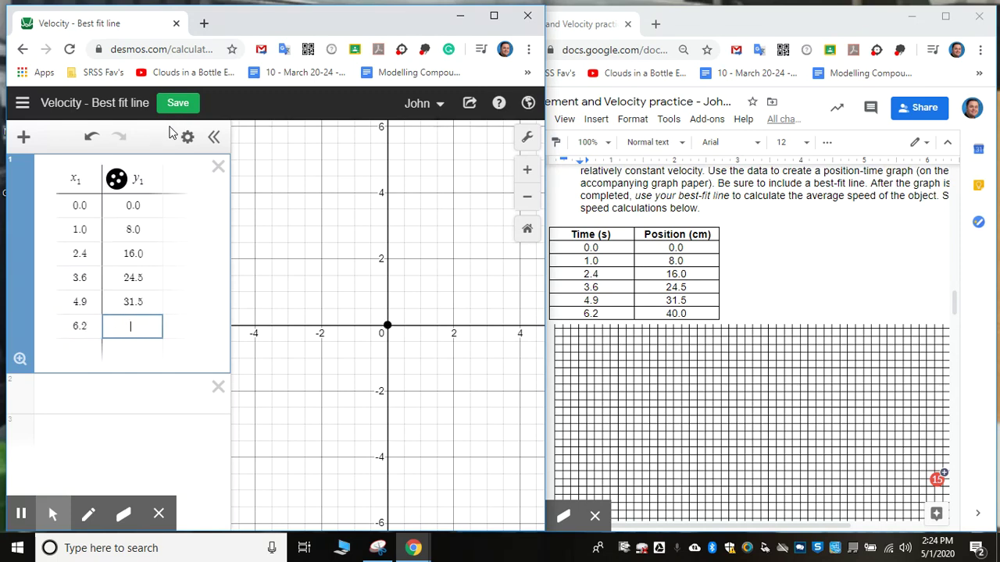
text(40.0)
Minimize the worksheet window and maximize the Desmos calculator to inspect the plotted points.
click(913, 19)
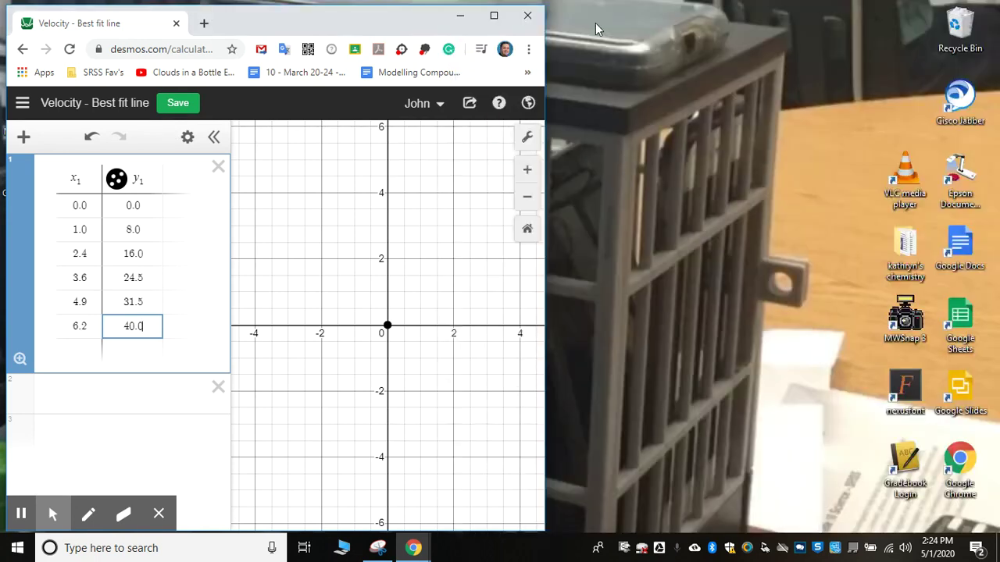
click(500, 16)
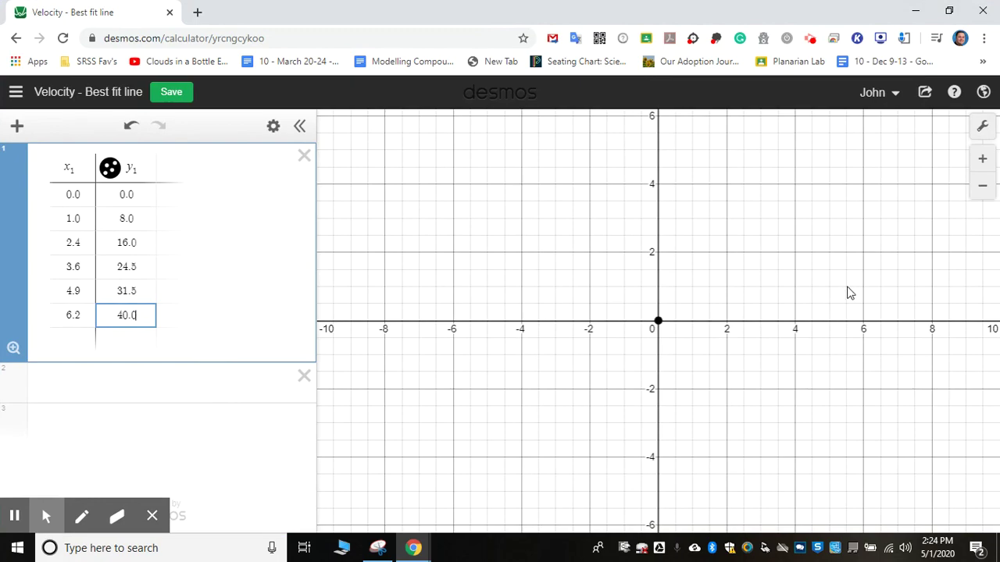
drag(848, 290, 616, 531)
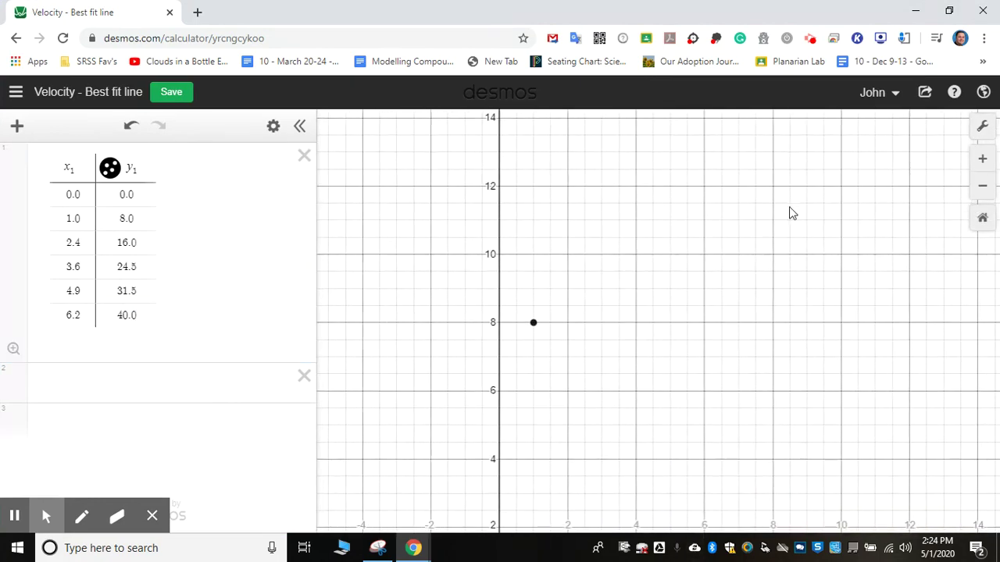
drag(788, 212, 667, 534)
drag(574, 388, 722, 49)
drag(586, 514, 654, 130)
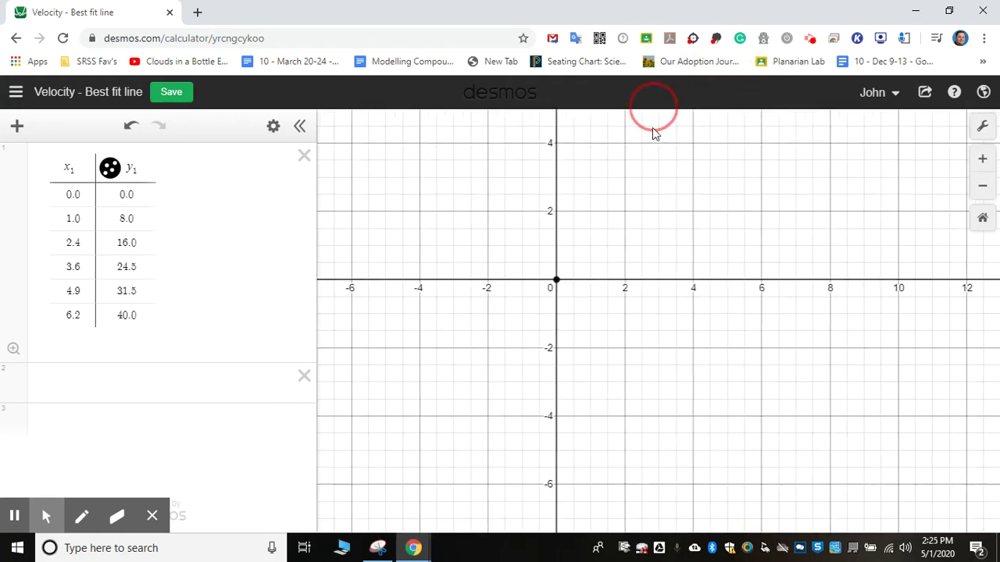
drag(716, 208, 635, 350)
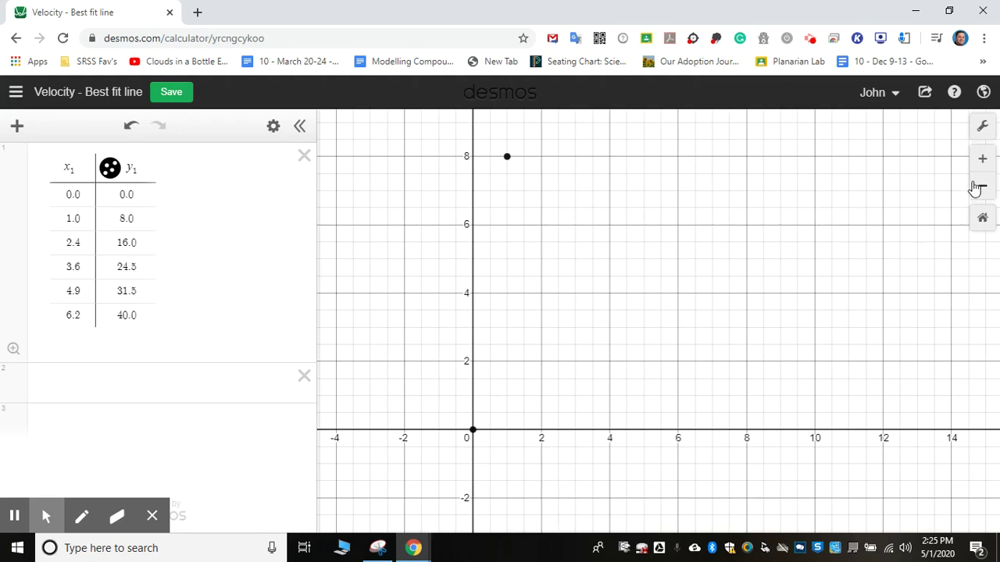
Set the lower limits of both the x-axis and the y-axis to 0 in the graph settings.
click(983, 129)
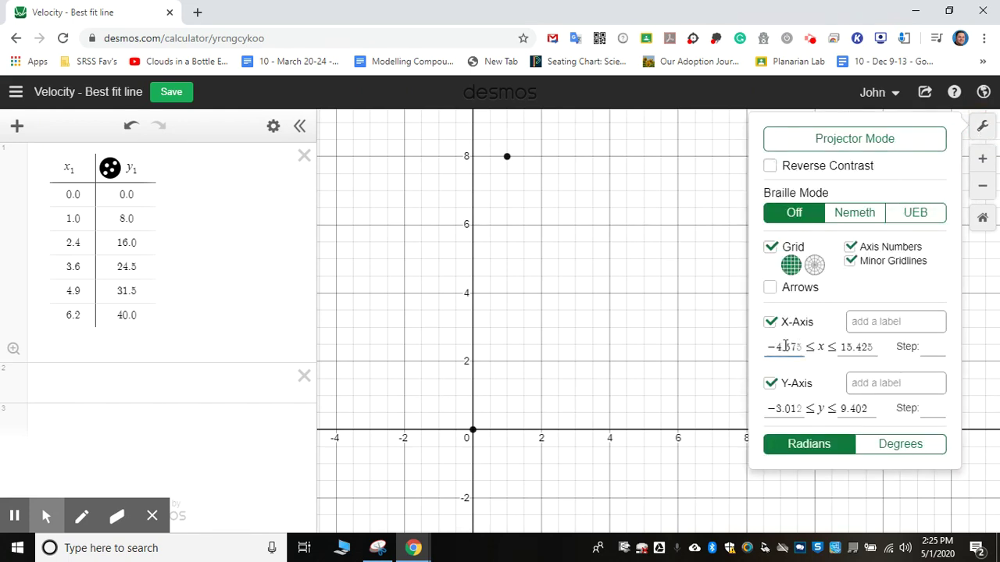
drag(768, 345, 806, 346)
text(0)
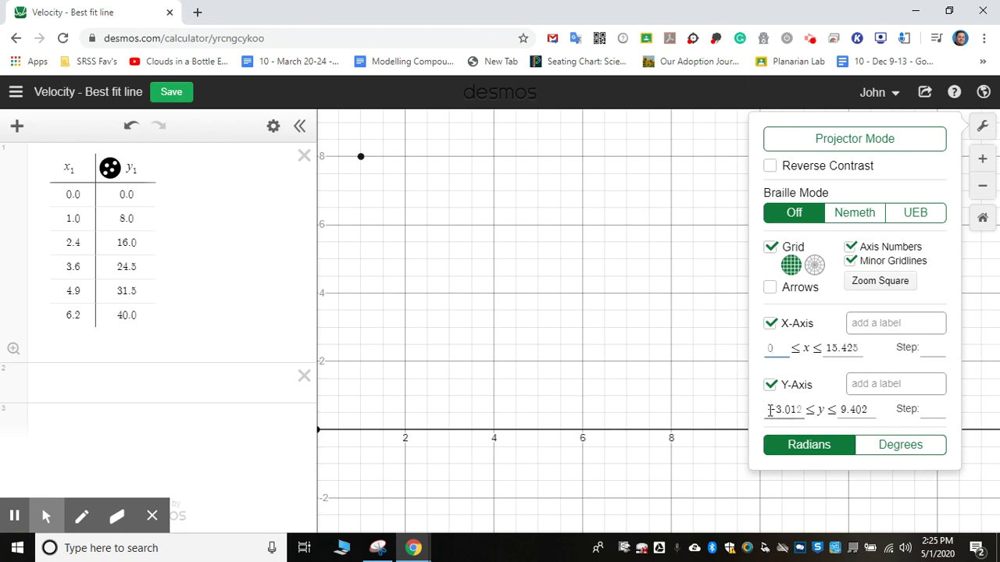
drag(769, 411, 798, 409)
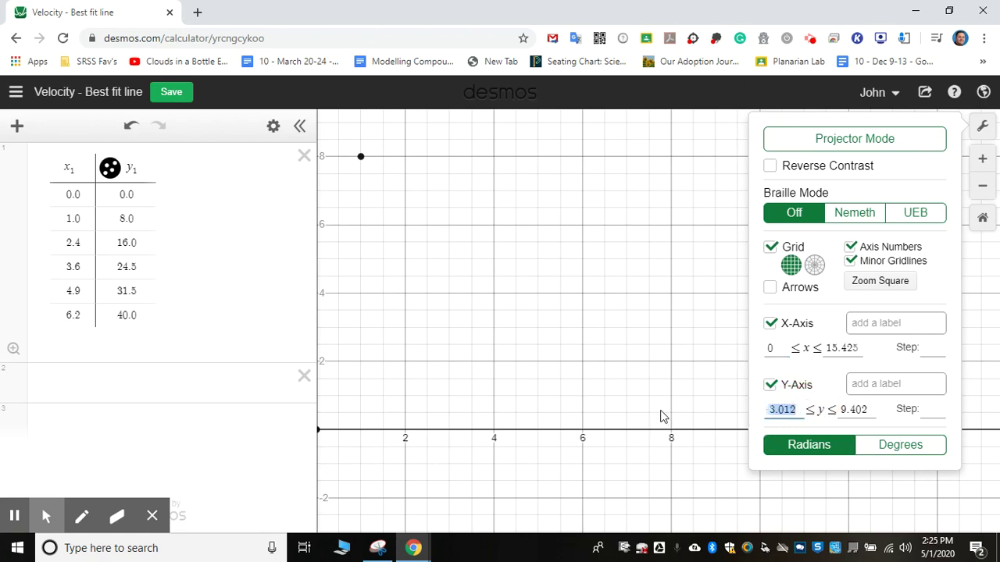
text(0)
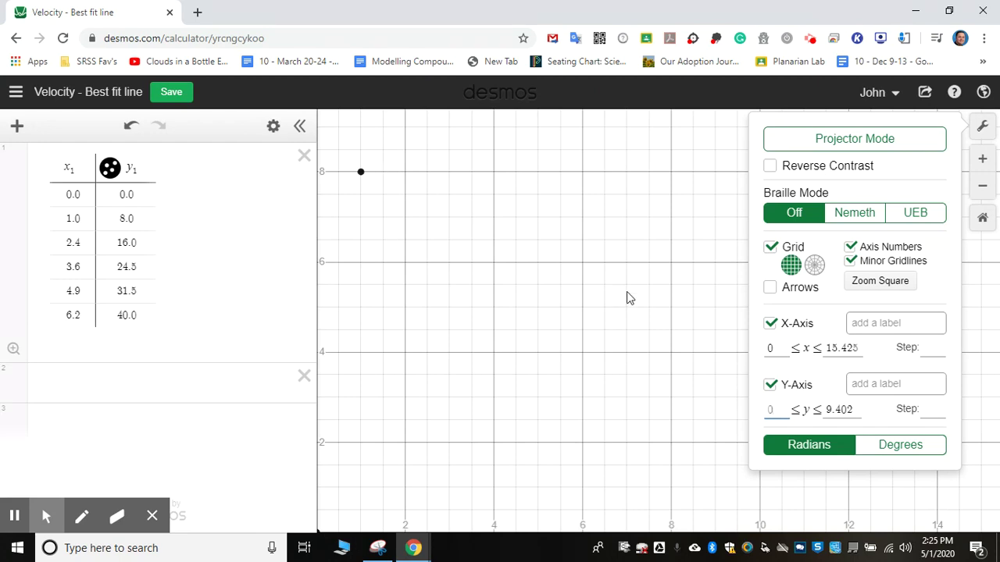
Set the upper limit of the x-axis to 7 and the upper limit of the y-axis to 45.
click(829, 351)
drag(826, 347, 867, 348)
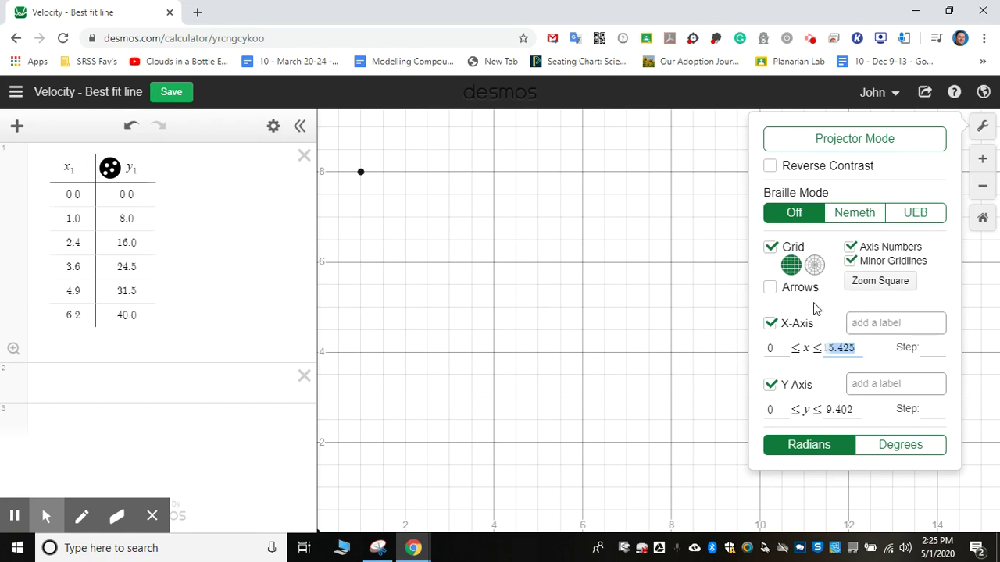
text(7)
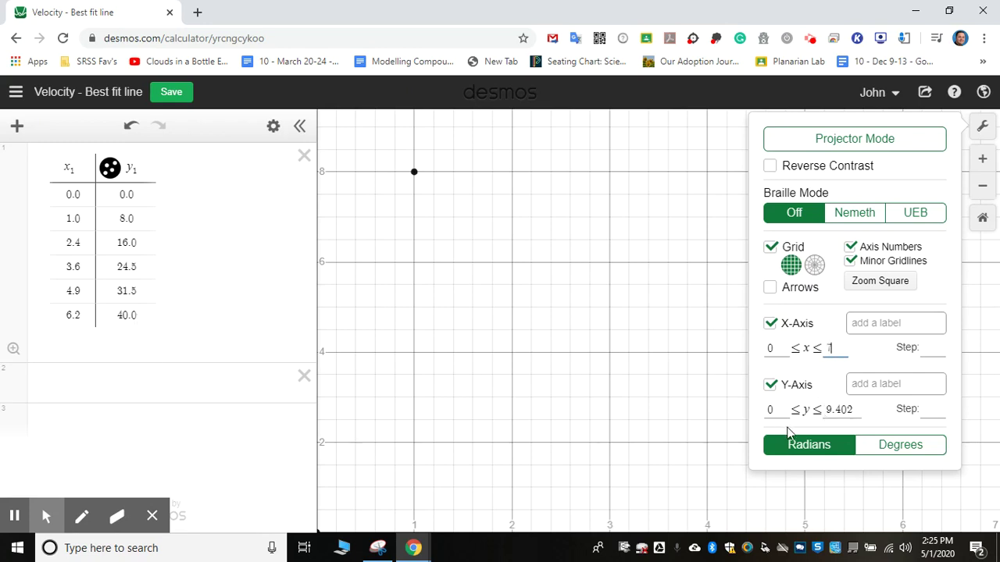
drag(826, 410, 859, 409)
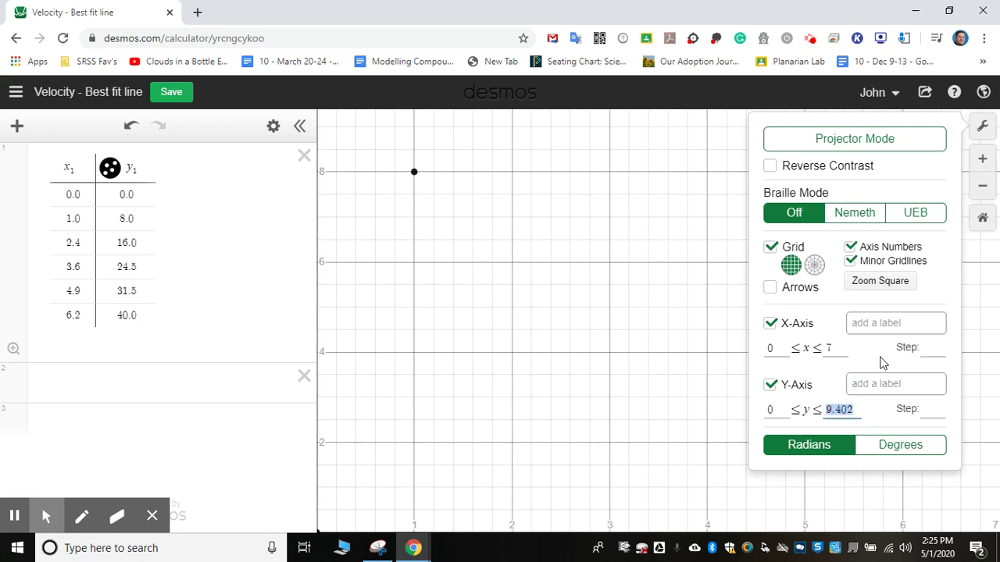
text(45)
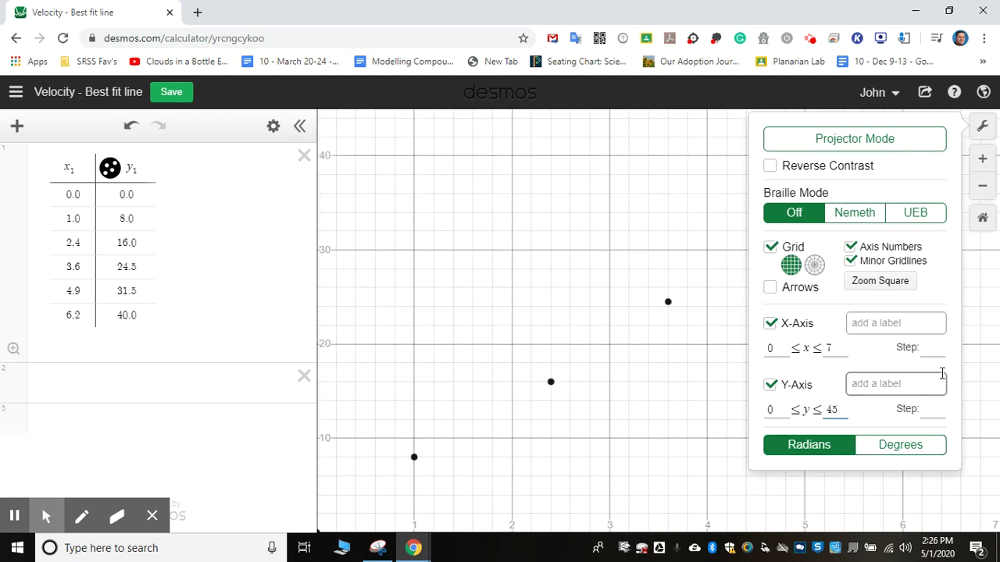
Set the step of both the x-axis and the y-axis to 1 and close the graph settings.
click(937, 350)
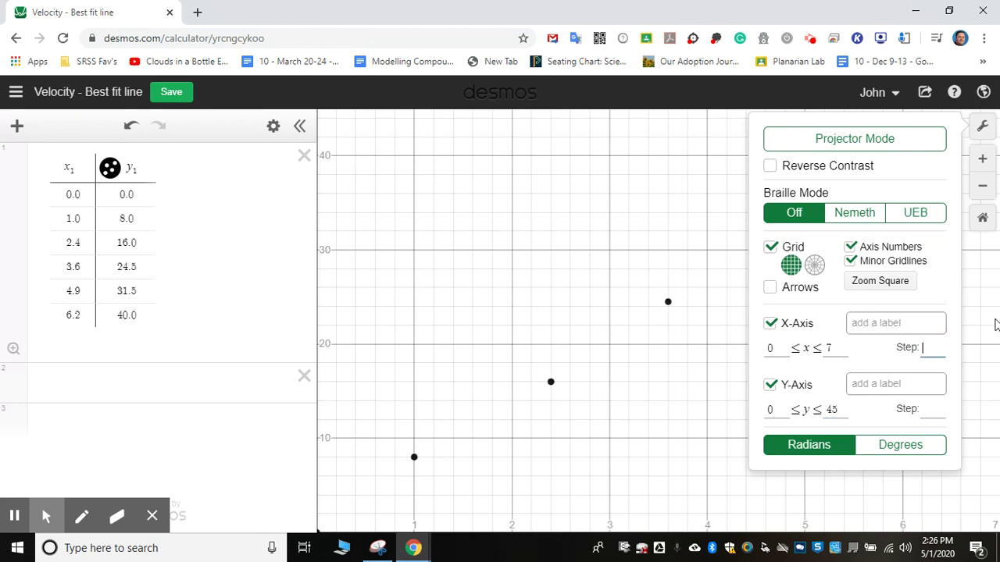
text(1)
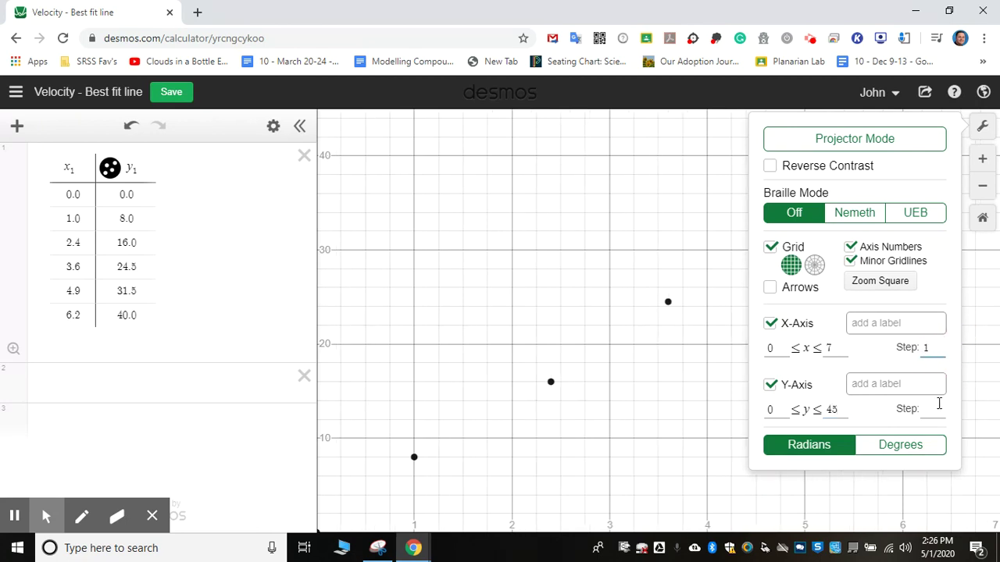
click(936, 408)
text(1)
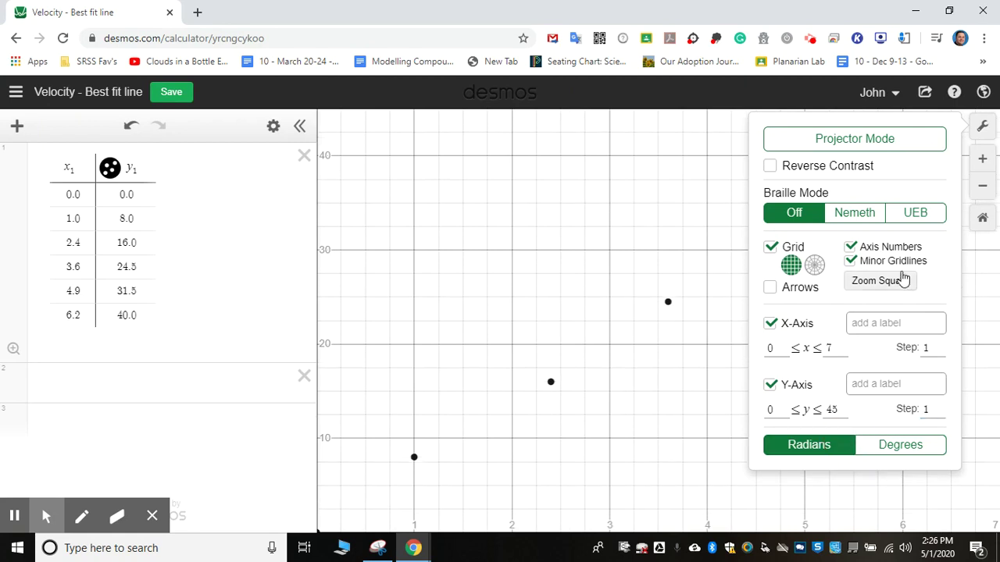
click(983, 129)
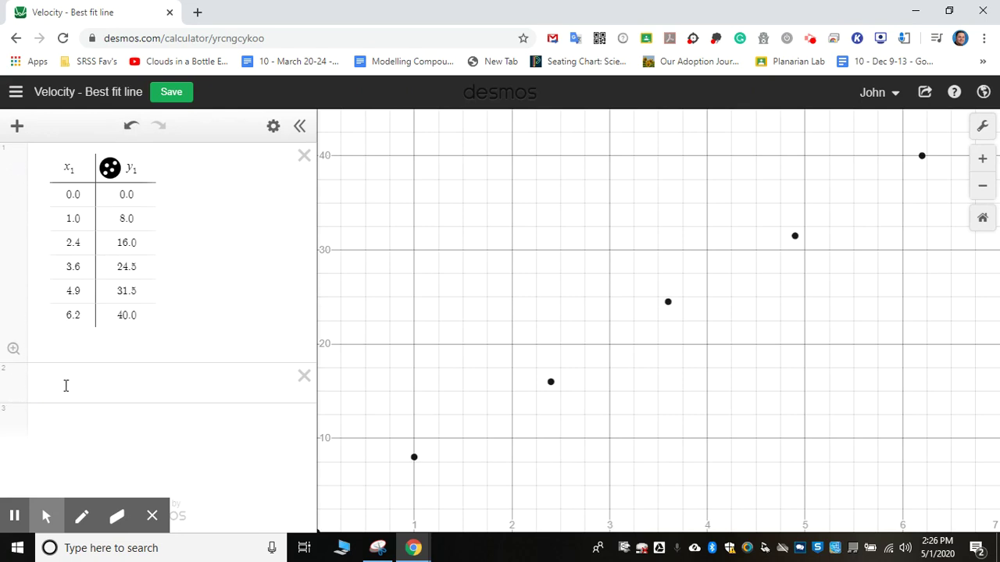
Start the regression in the empty expression below the table by entering y₁ with the on-screen keypad.
click(65, 383)
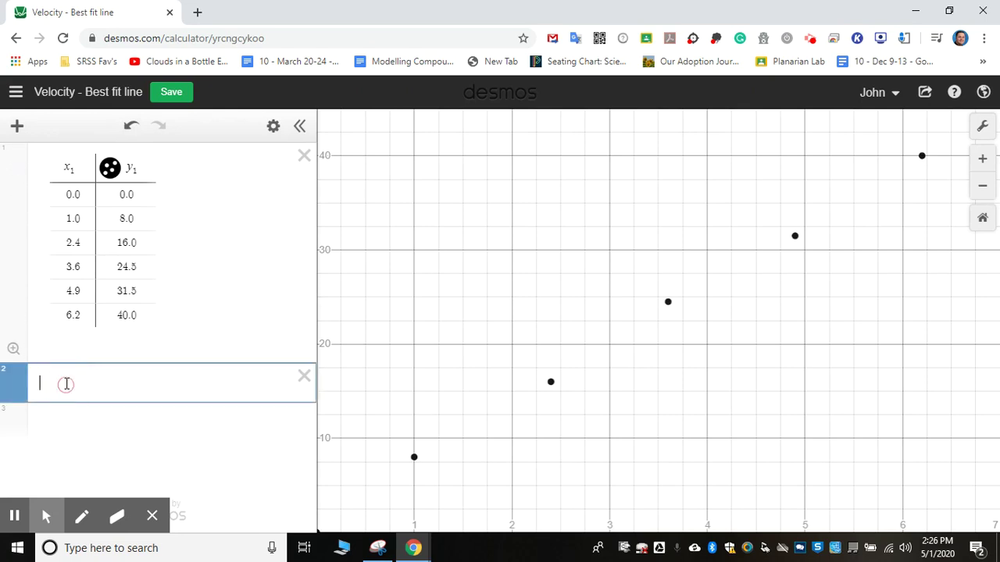
click(151, 514)
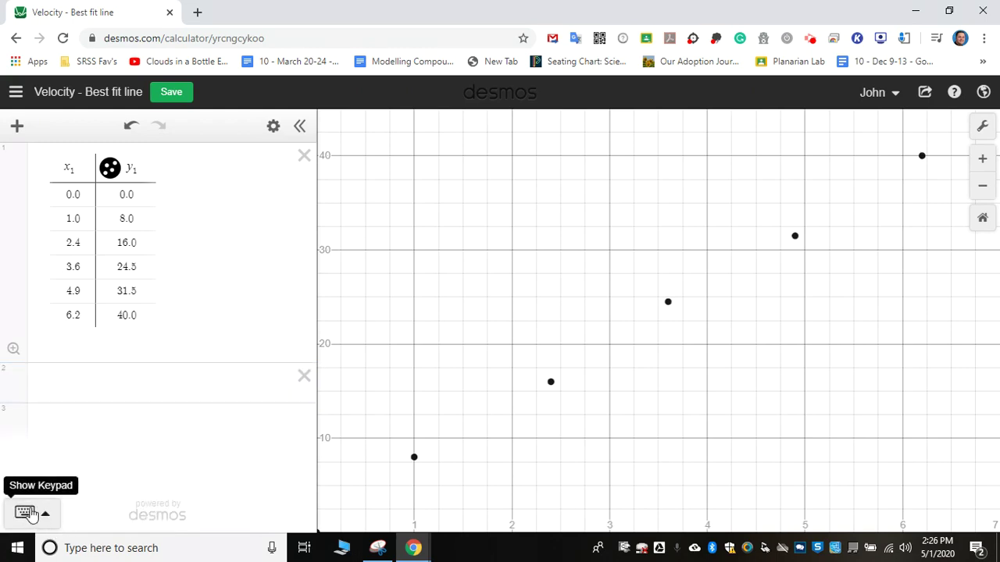
click(27, 512)
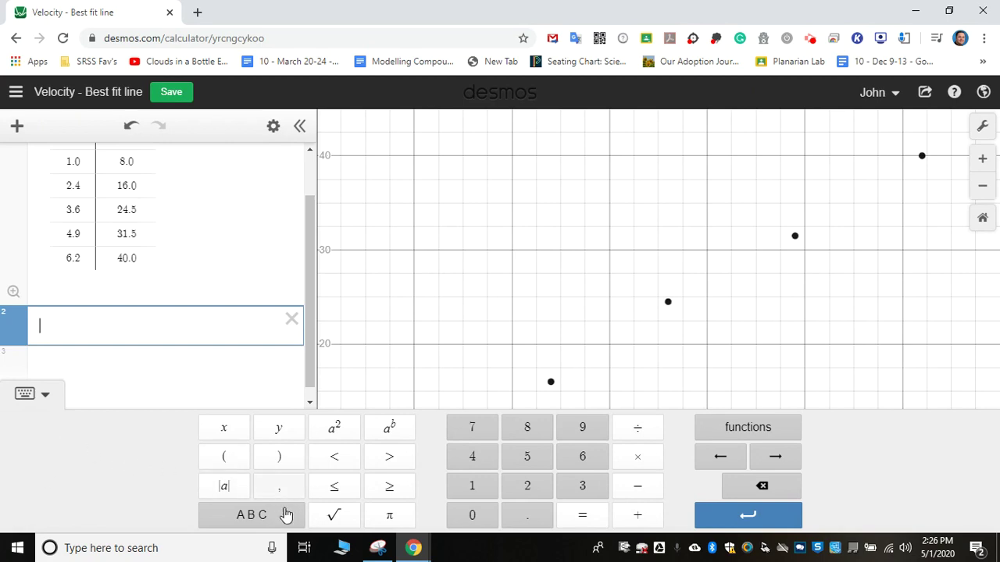
click(259, 519)
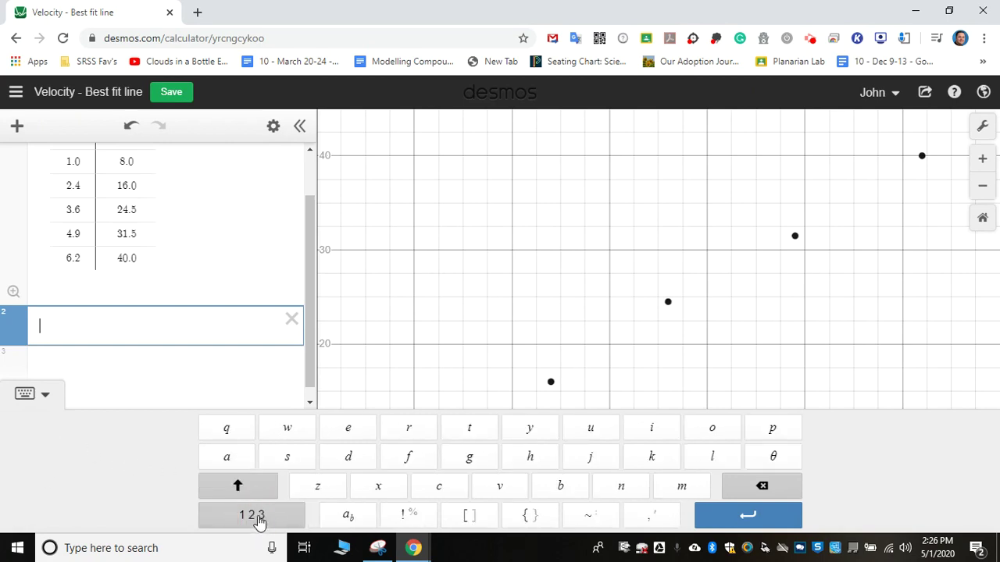
click(530, 429)
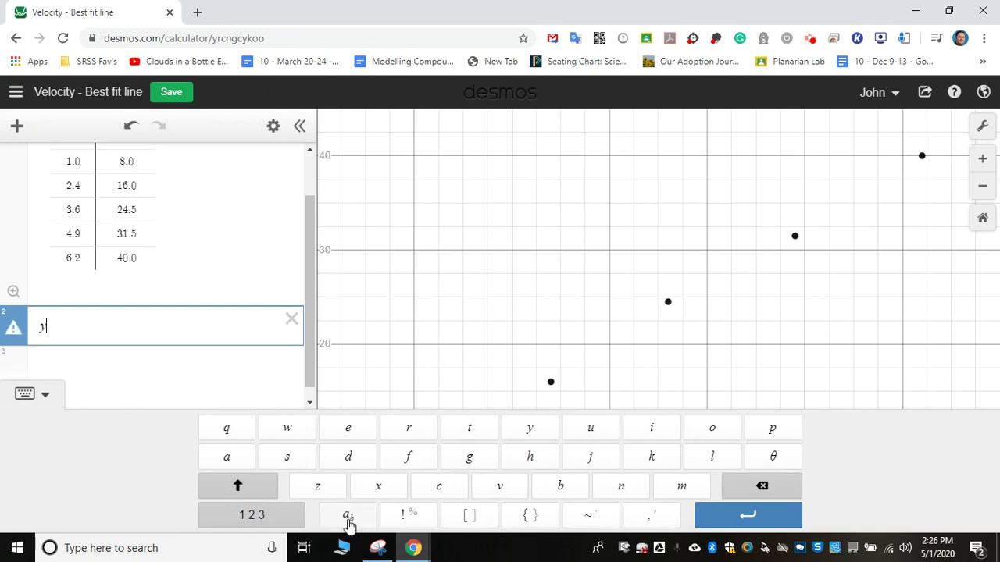
click(349, 520)
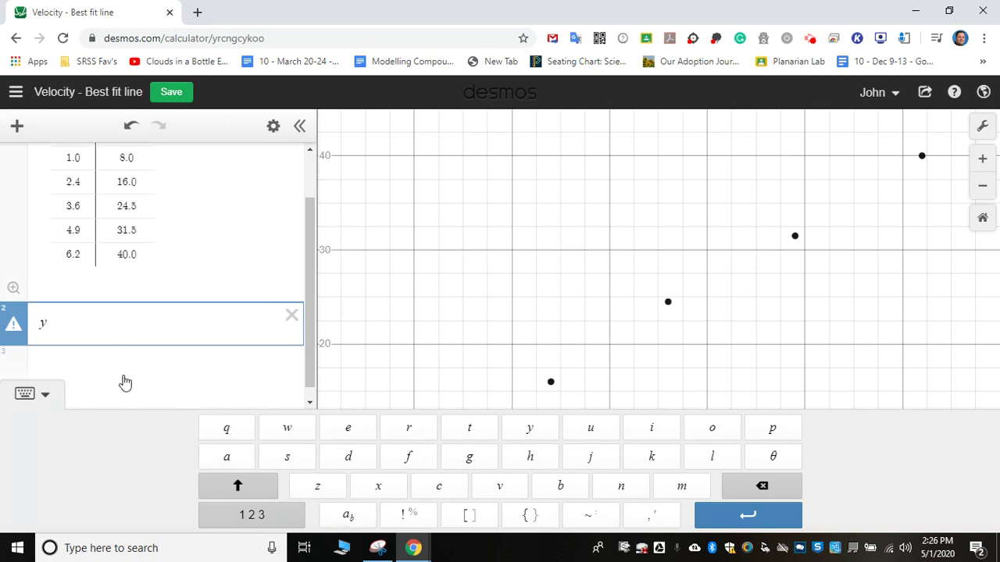
click(258, 518)
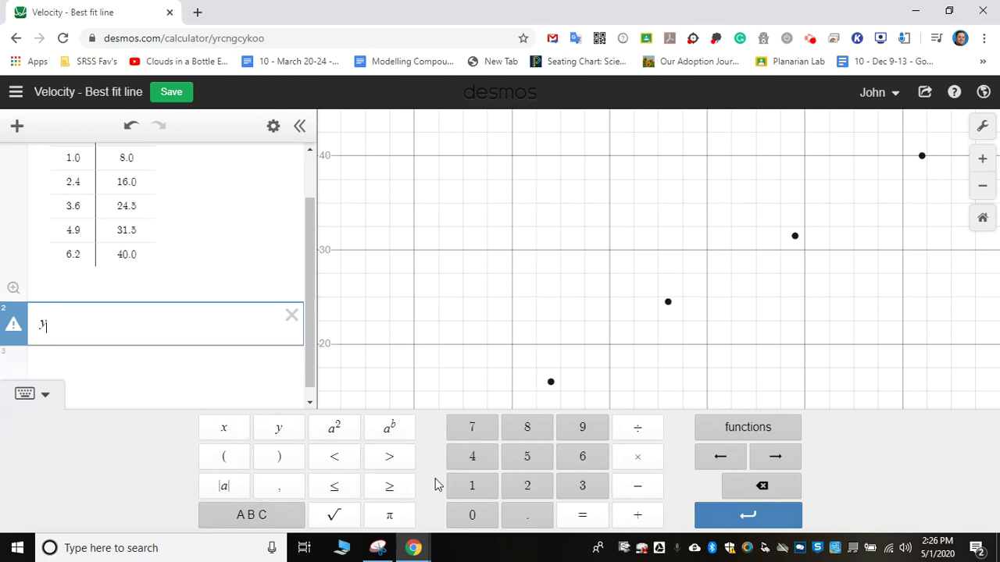
click(473, 492)
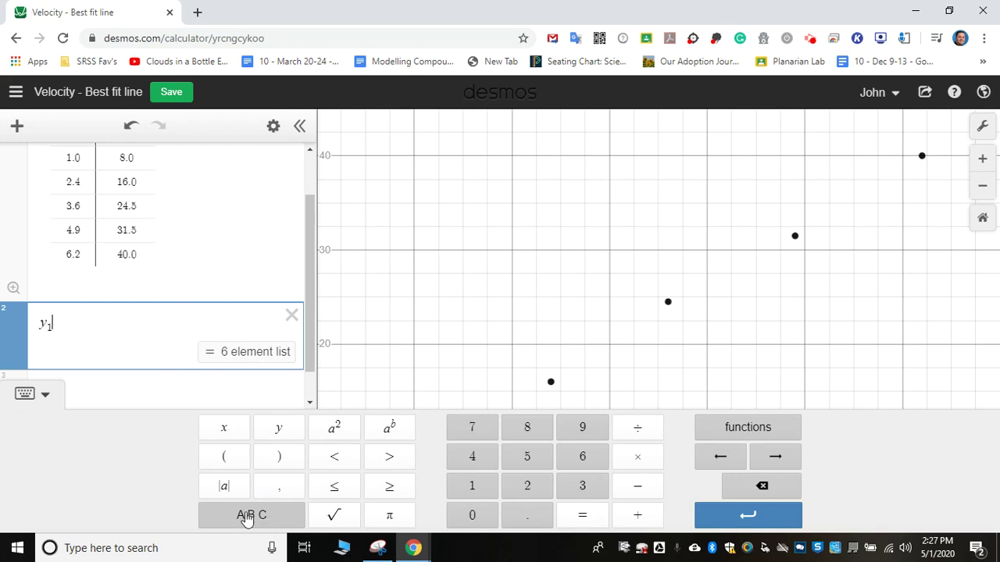
Complete the regression as y₁ ~ mx₁ to fit a line through the origin, and hide the on-screen keypad.
click(247, 516)
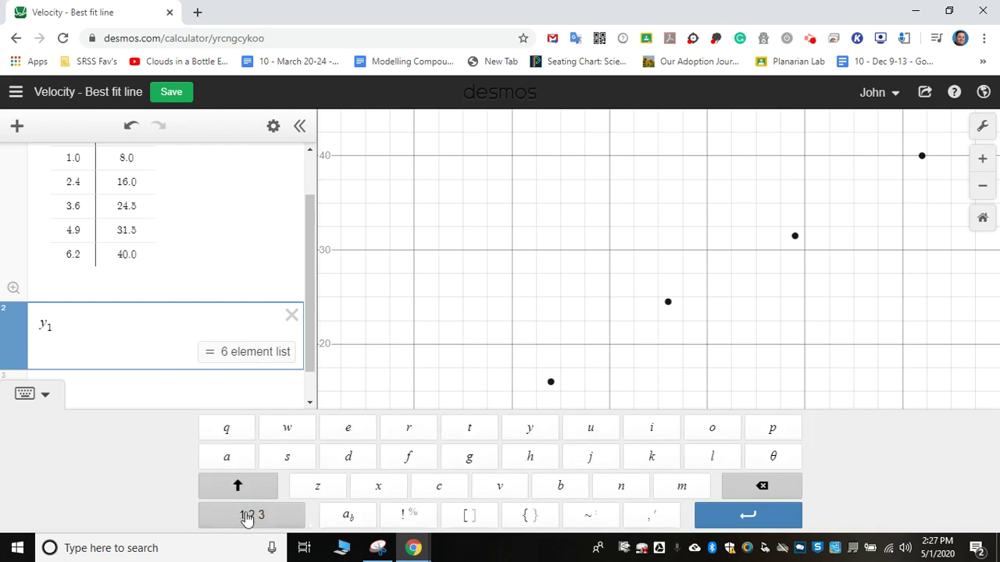
click(591, 516)
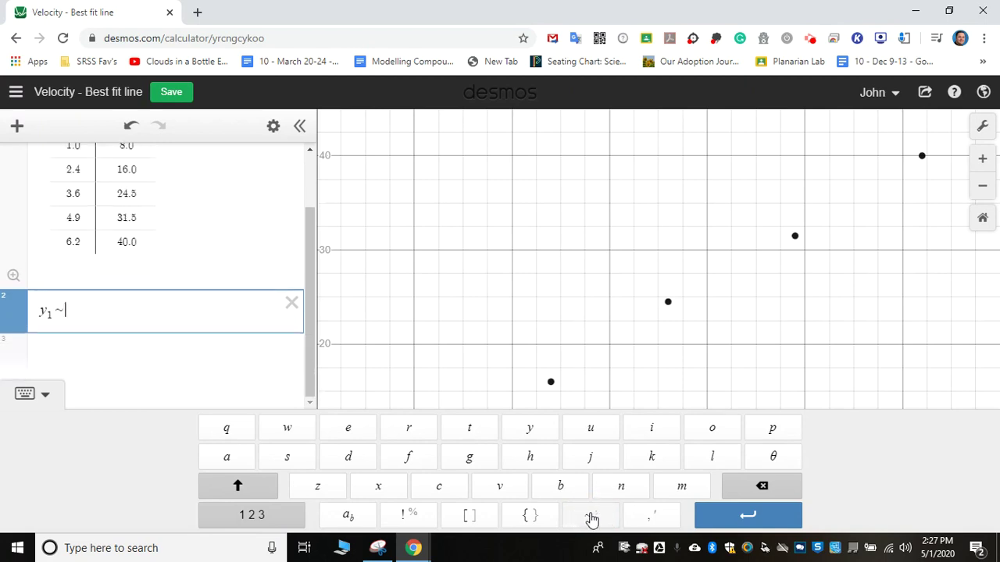
click(680, 495)
click(381, 494)
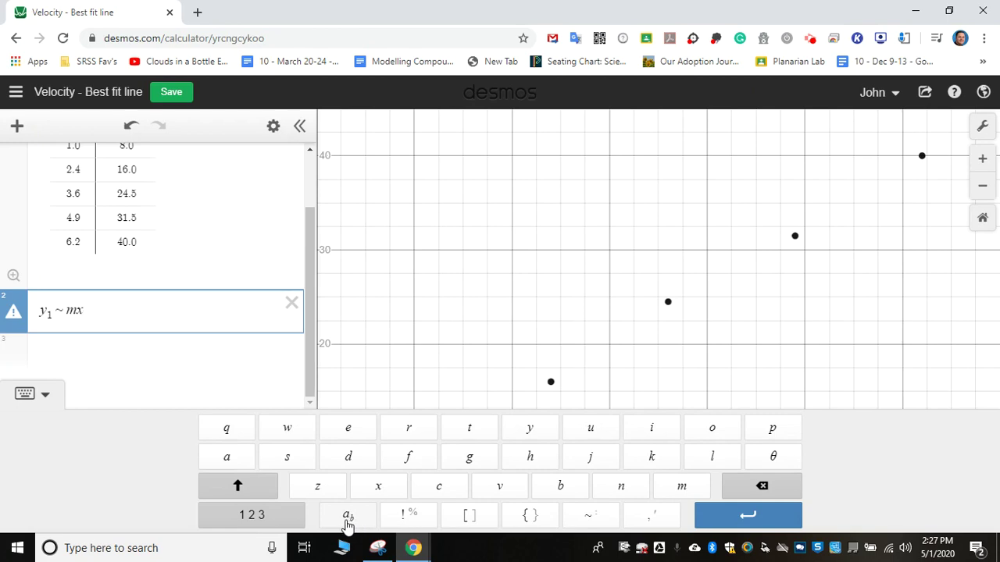
click(261, 518)
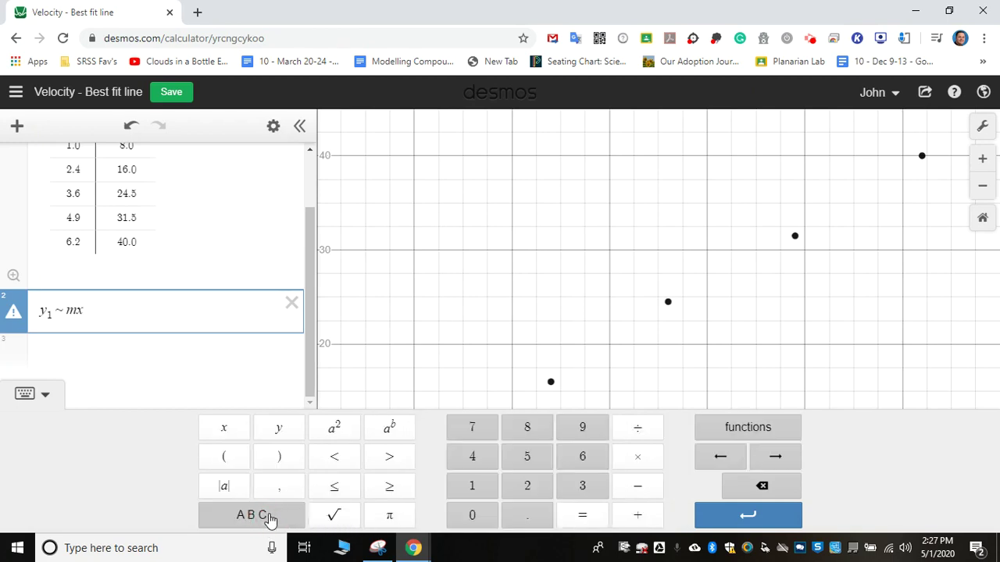
click(472, 492)
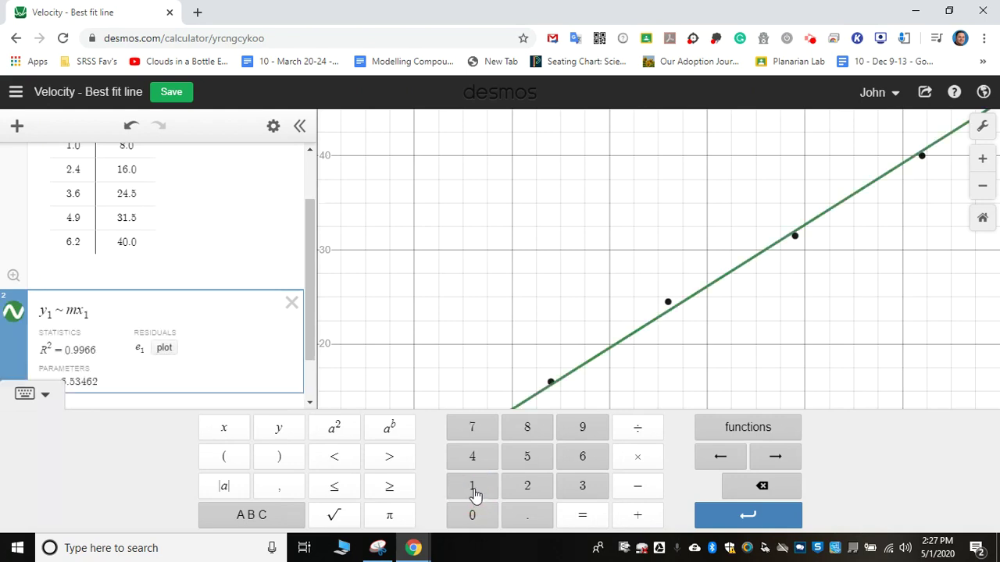
click(24, 395)
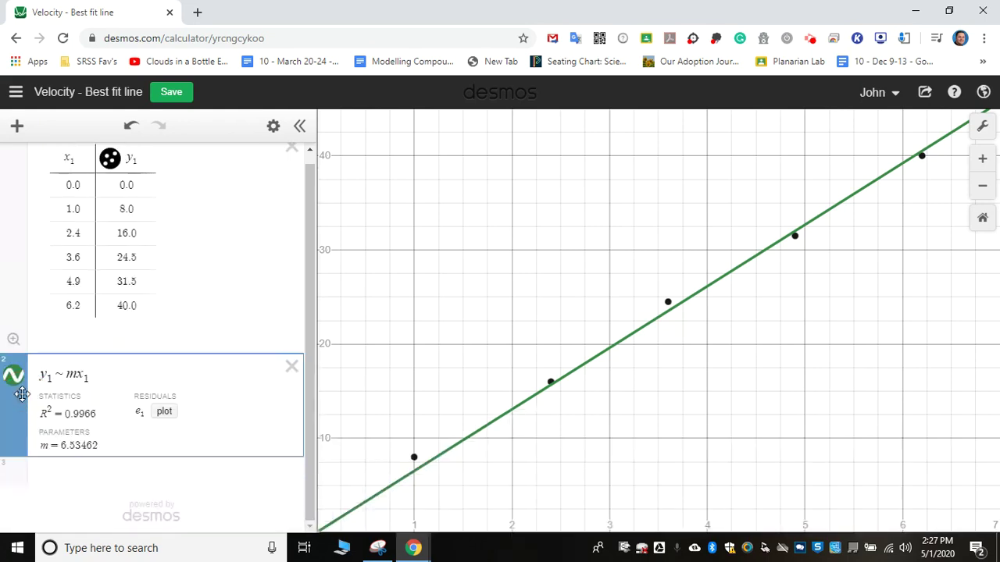